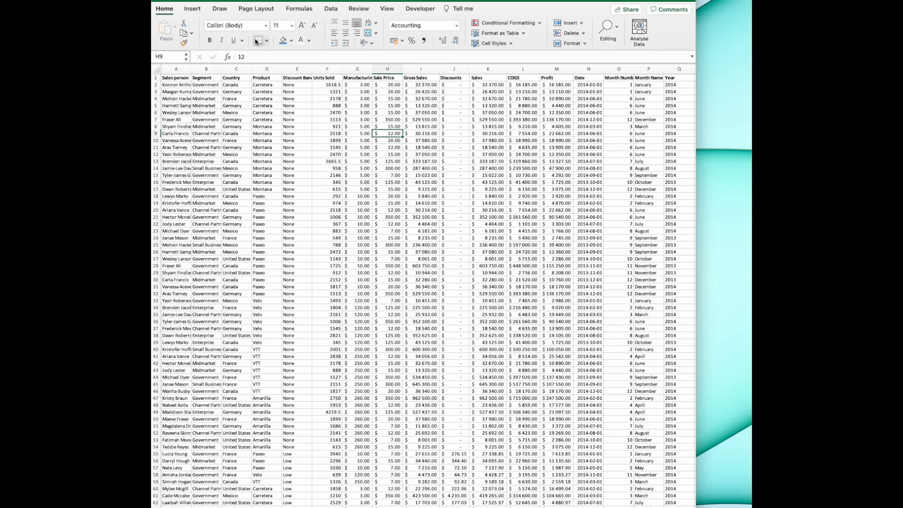
click(193, 9)
click(164, 31)
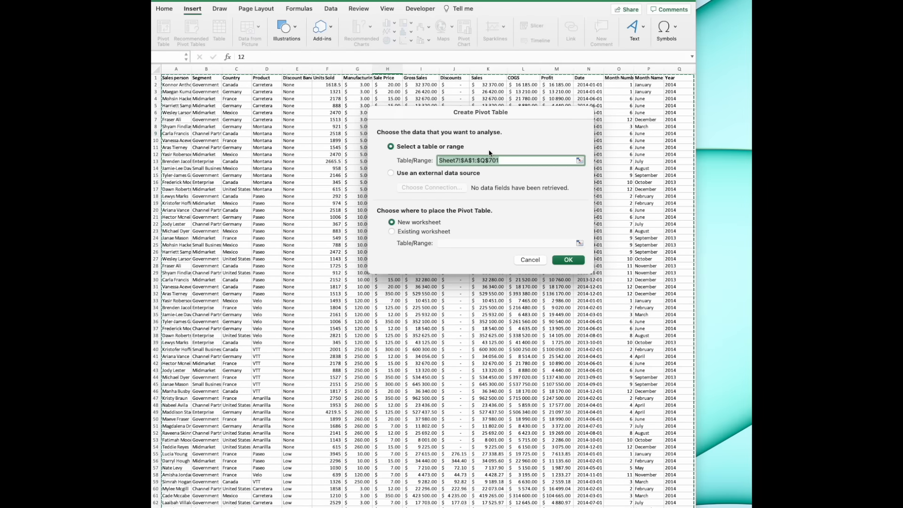
click(507, 161)
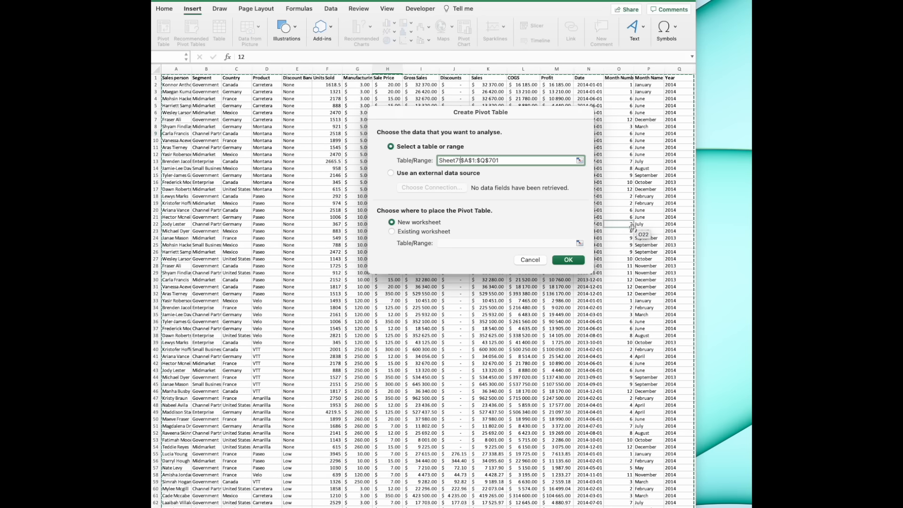
click(531, 260)
- Convert the sales data range A1:Q701 into a table with headers
click(445, 181)
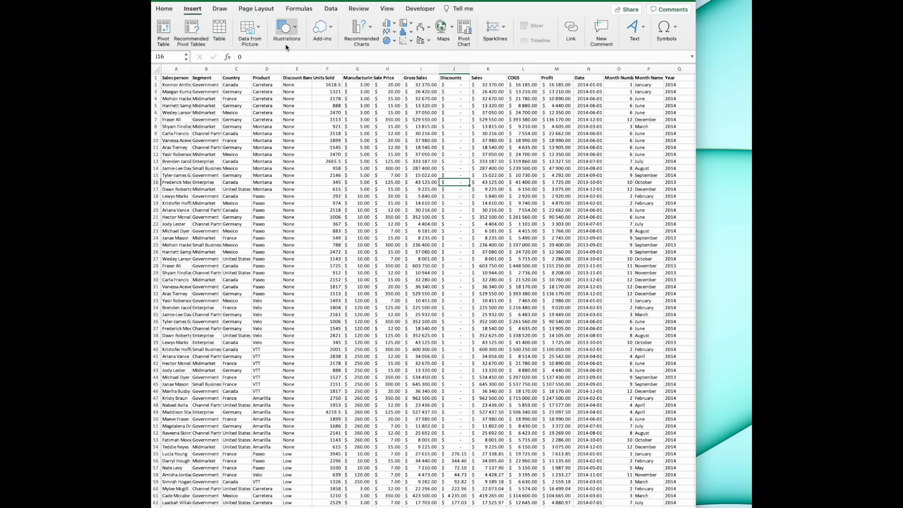
click(219, 29)
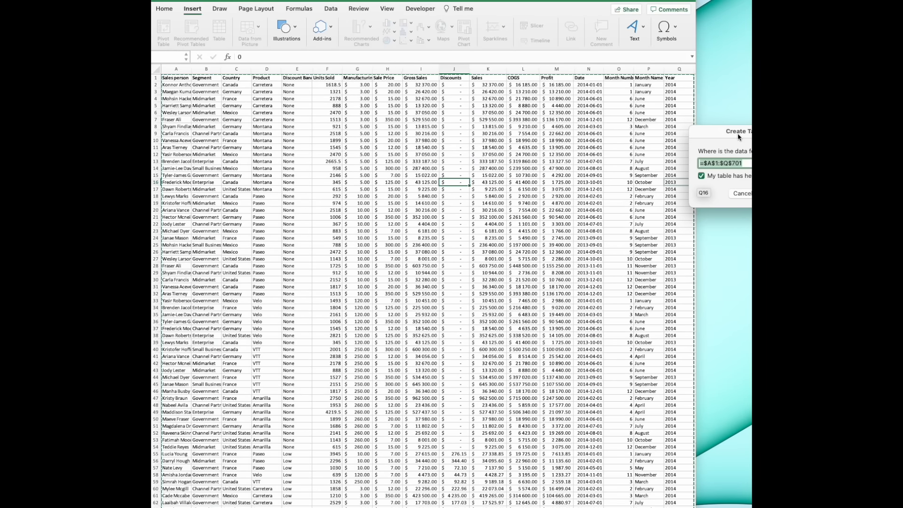
drag(737, 137, 471, 143)
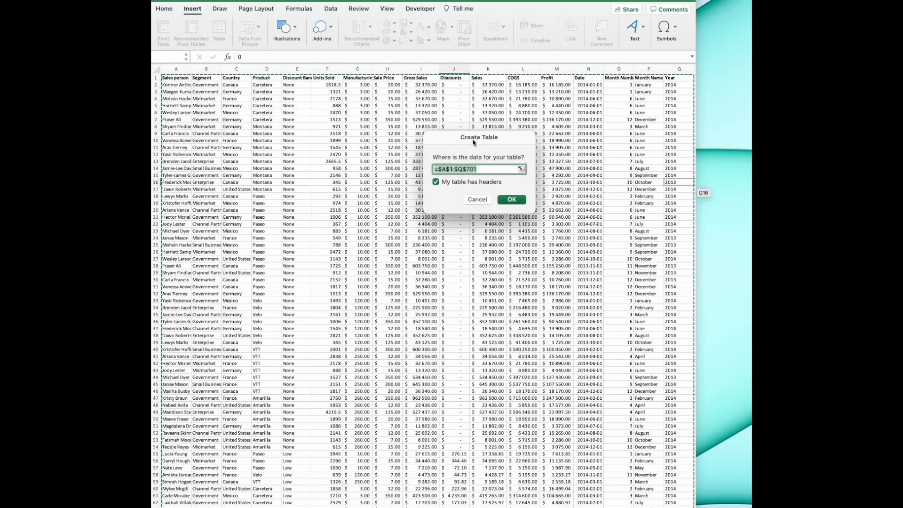
click(512, 200)
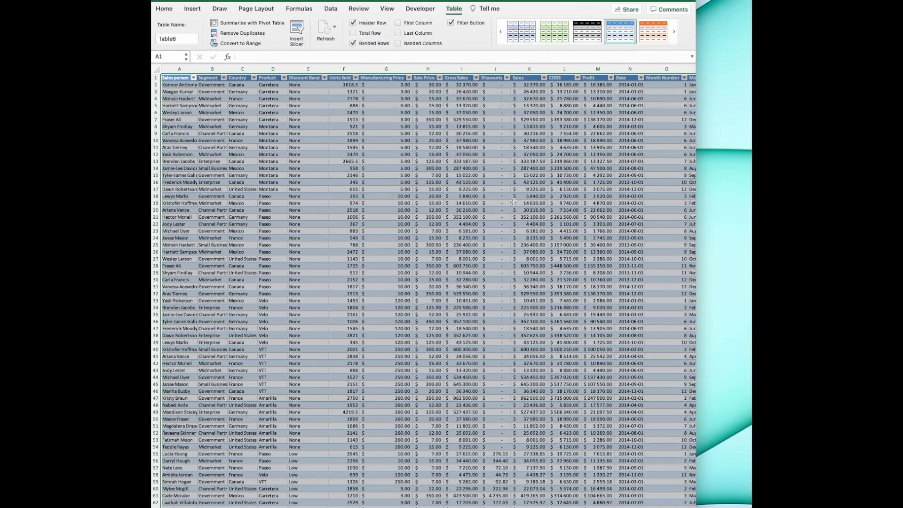
- Rename the new sales data table as MyTable
click(495, 189)
click(166, 38)
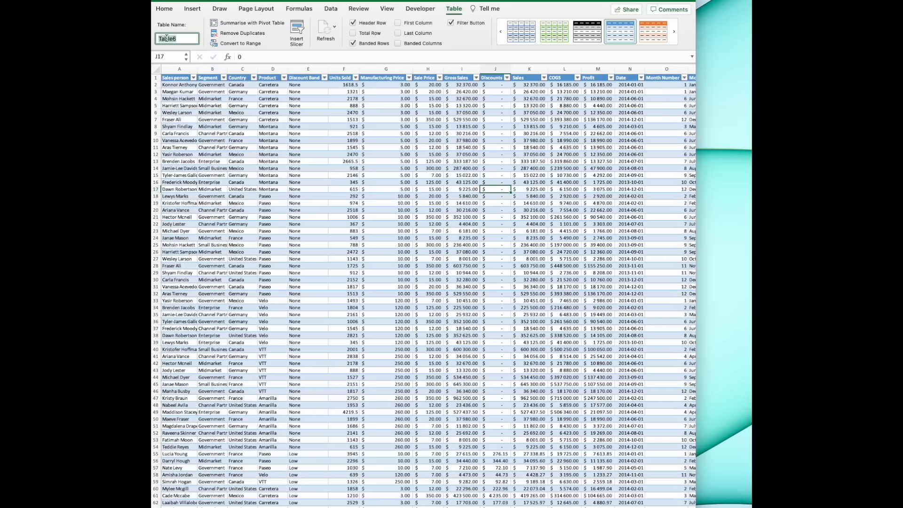
text(My)
key(Return)
click(426, 188)
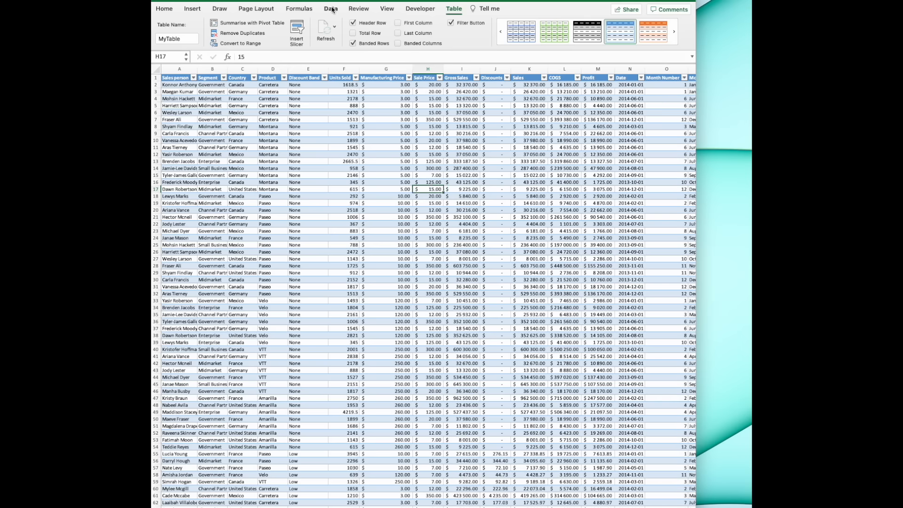
- Create a pivot table from MyTable on a new worksheet
click(192, 9)
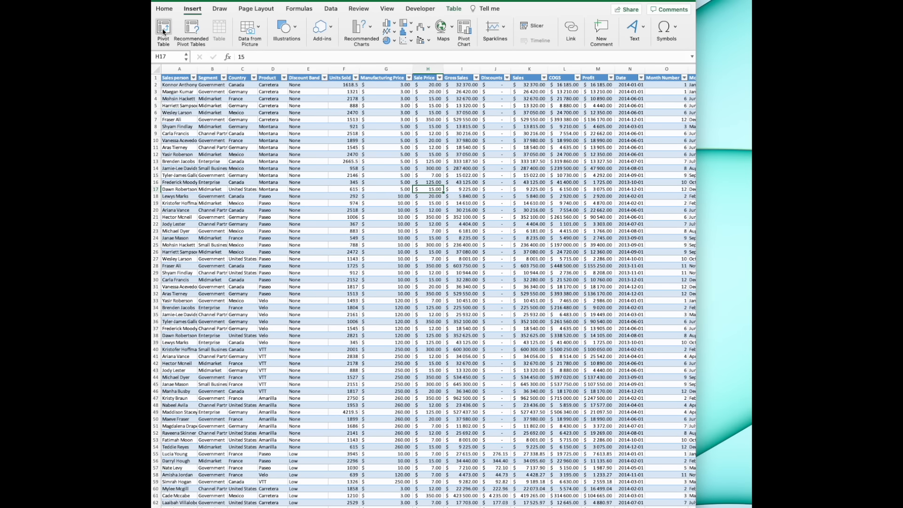
click(162, 28)
drag(744, 120, 502, 138)
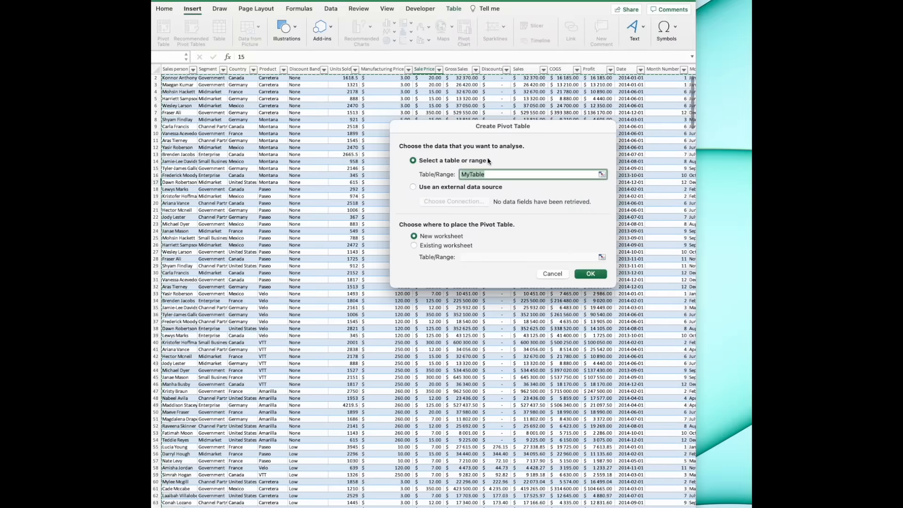
click(591, 273)
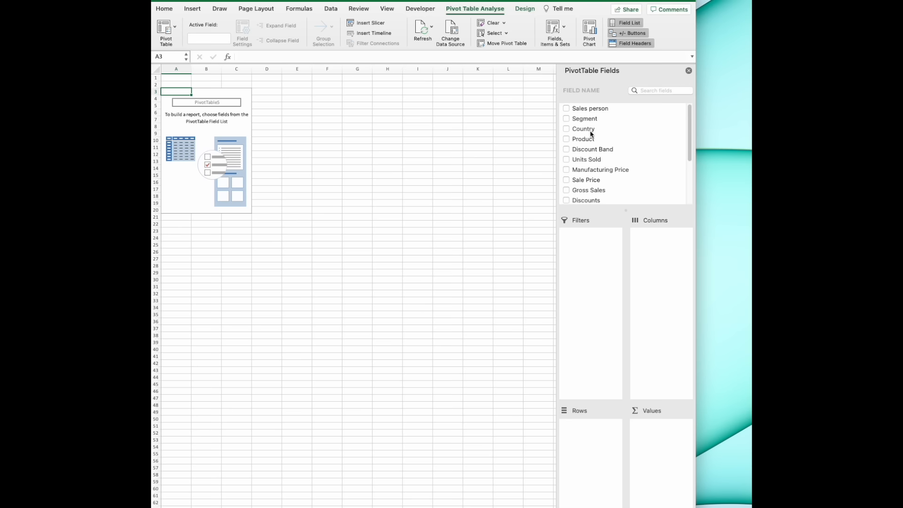
- Lay out the pivot table with Country as the filter, Sales person as rows and the sum of Sales as values
drag(591, 134, 589, 263)
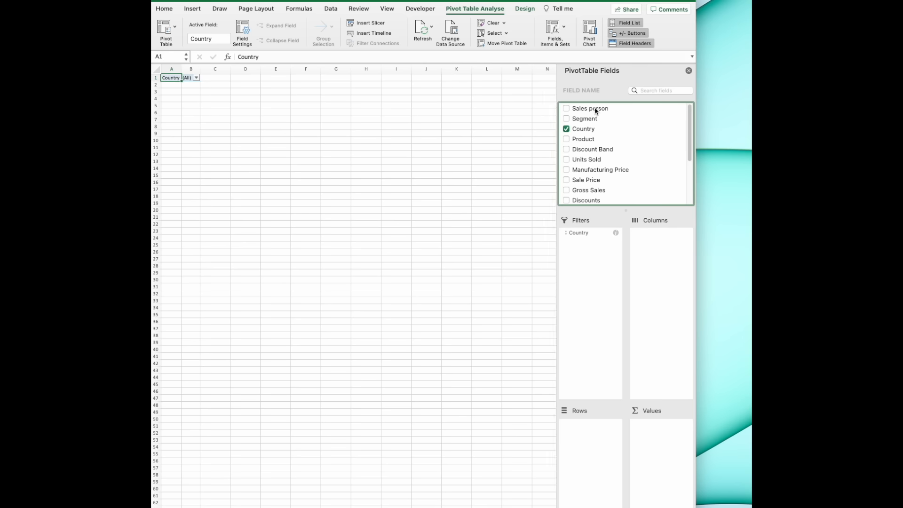
drag(595, 112, 590, 414)
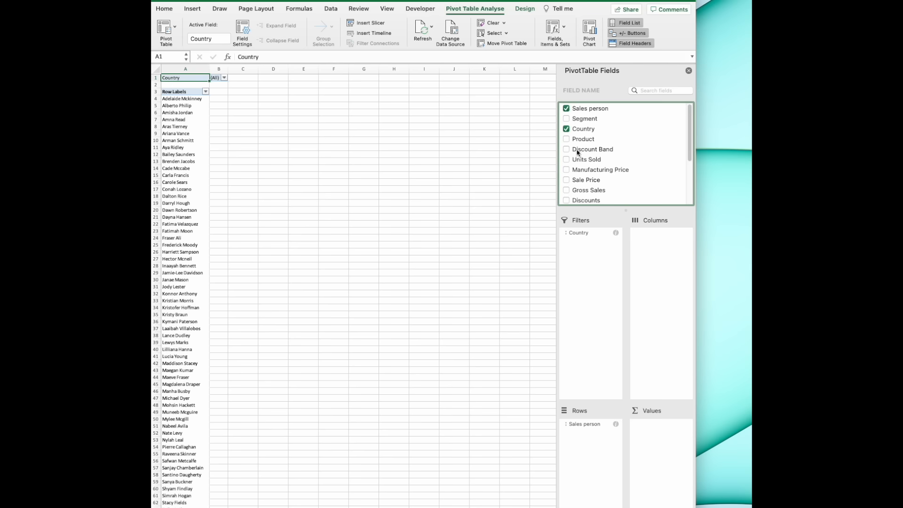
scroll(589, 169, down, 3)
scroll(591, 172, down, 2)
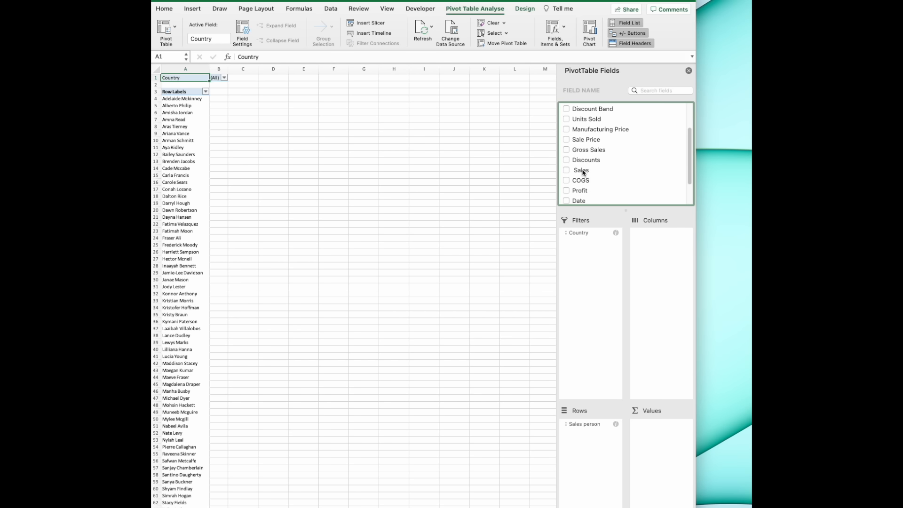
drag(583, 172, 658, 448)
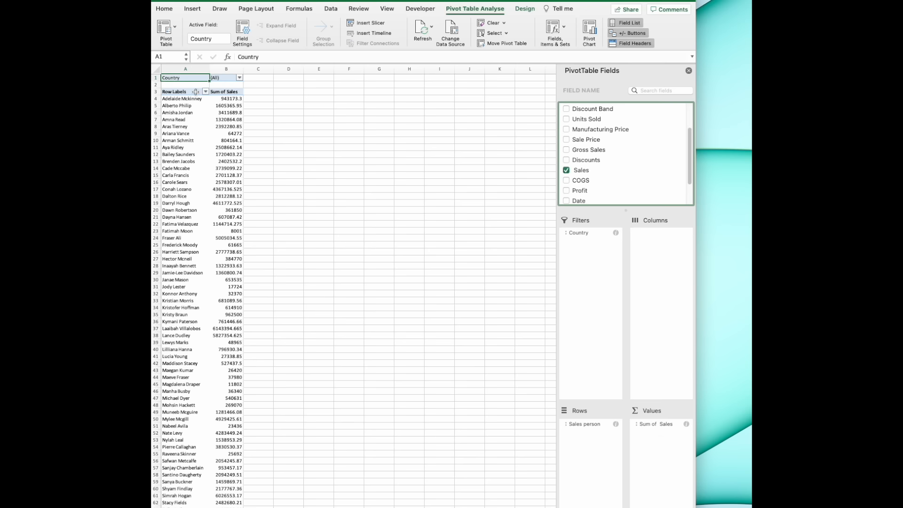
- Filter the pivot table's Country field to show only Germany
scroll(195, 92, down, 7)
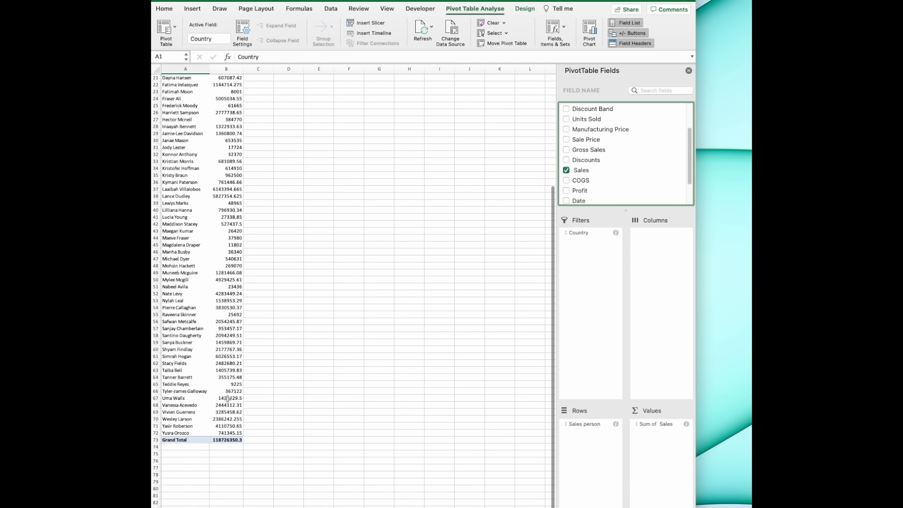
drag(199, 439, 226, 439)
click(227, 398)
scroll(228, 398, up, 7)
click(240, 79)
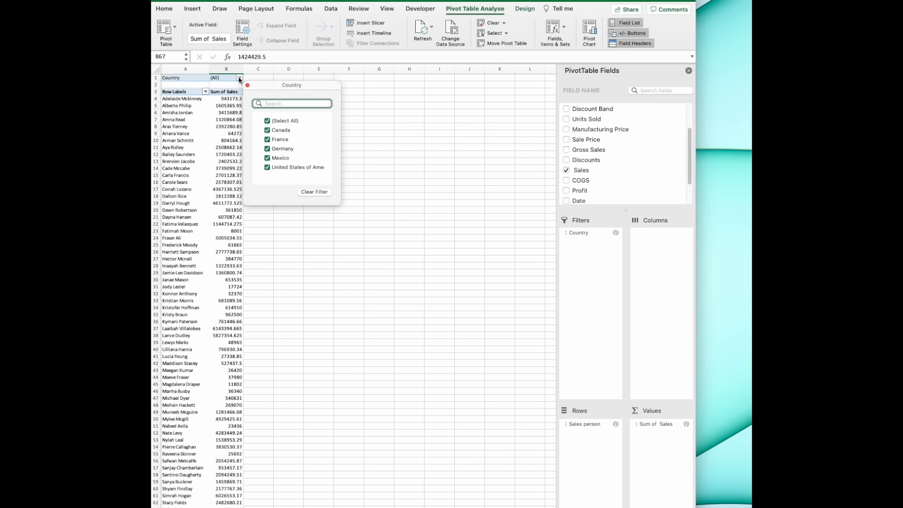
click(268, 121)
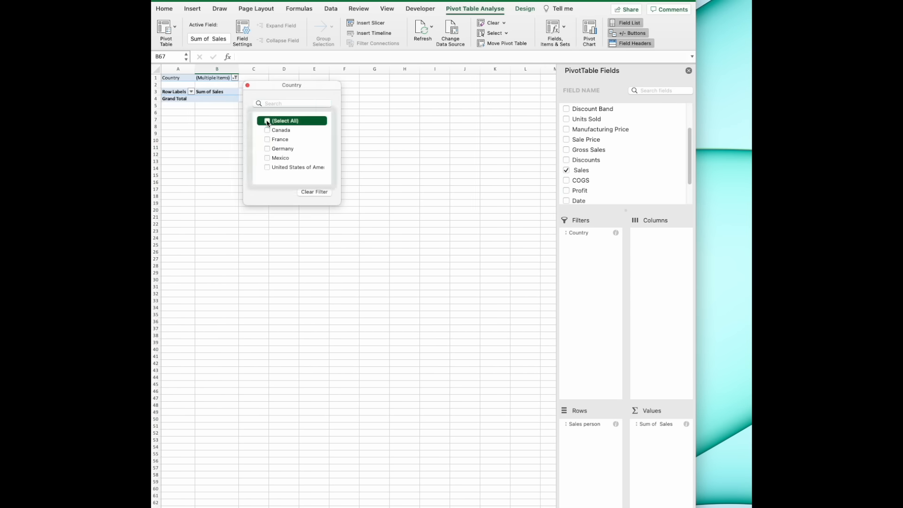
click(235, 78)
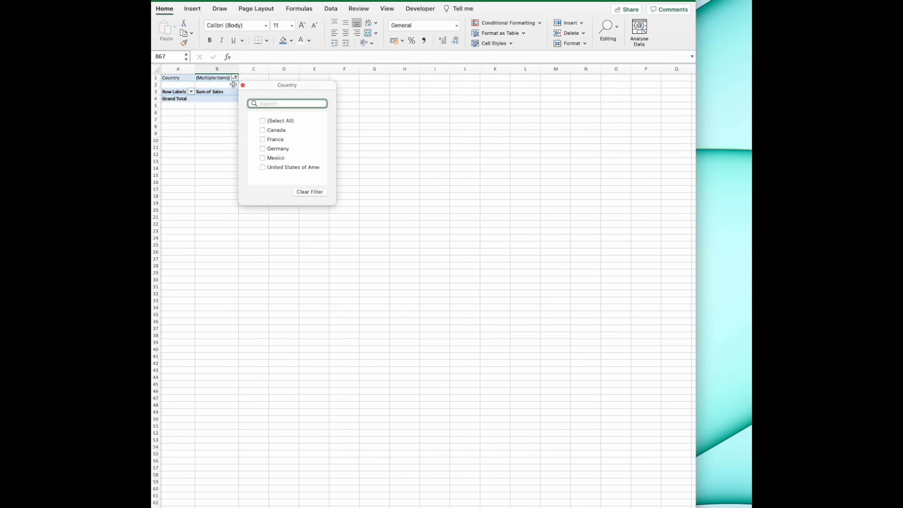
click(235, 77)
click(235, 77)
click(262, 149)
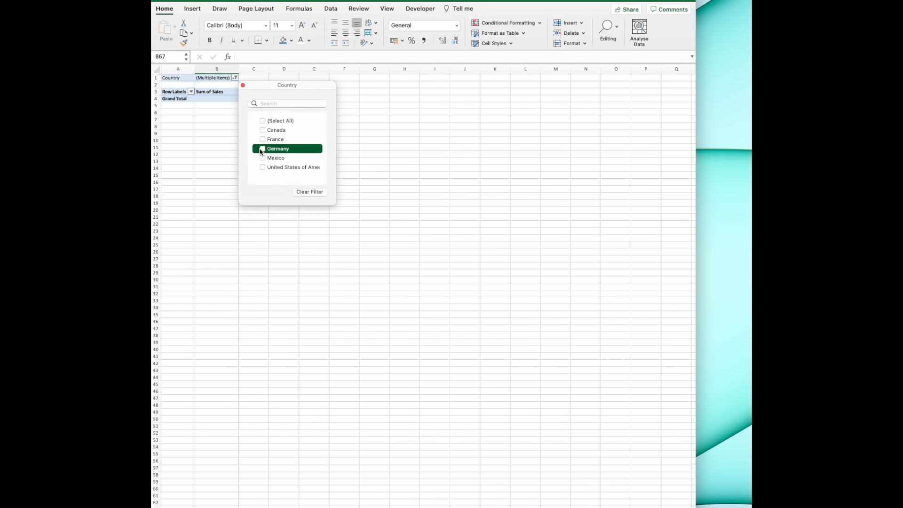
click(262, 149)
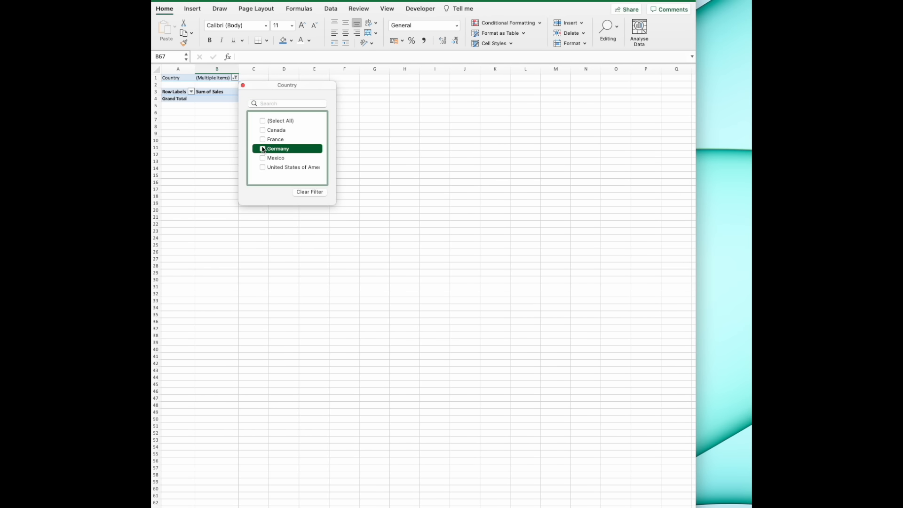
click(306, 208)
- Format the pivot table's Sum of Sales values as Currency with the $ English (en-US) symbol and 1 decimal place
click(225, 125)
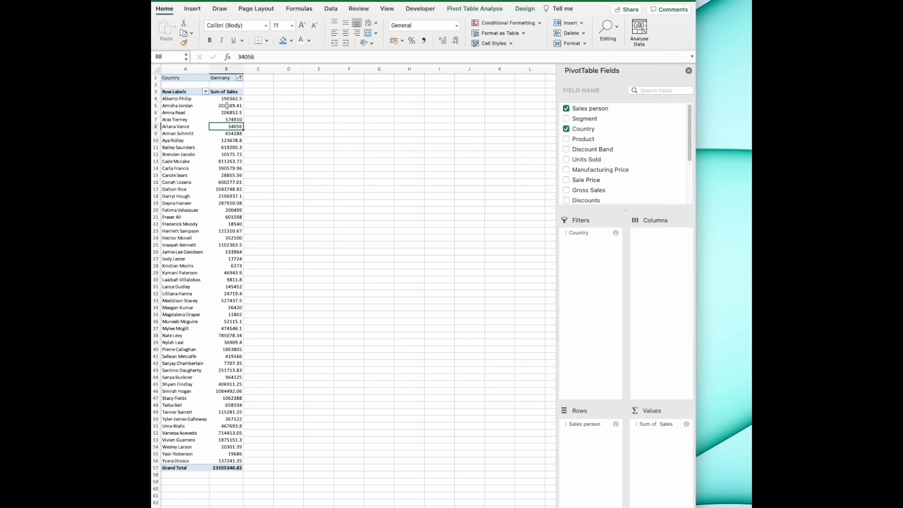
click(234, 293)
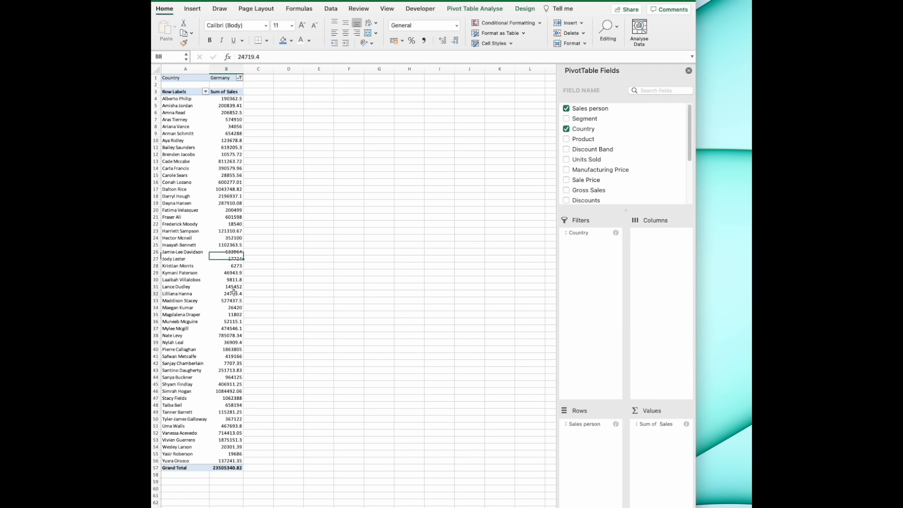
click(234, 133)
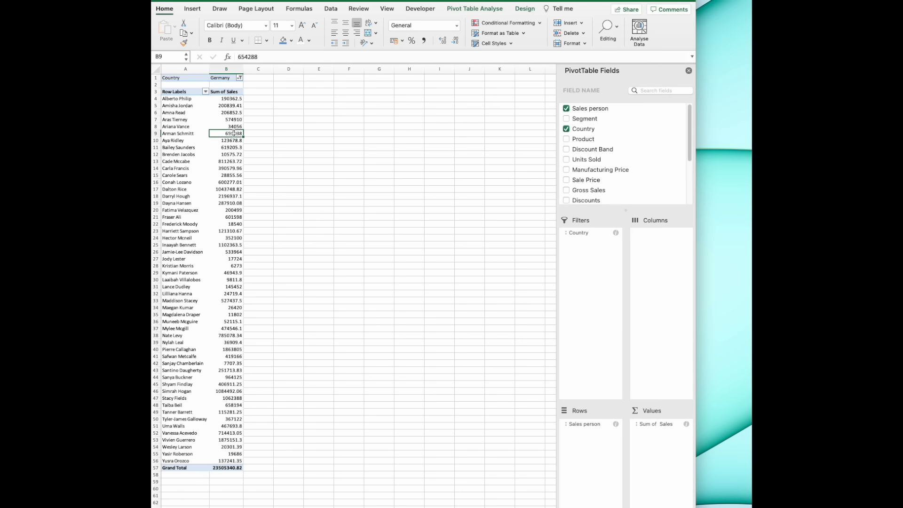
right_click(221, 135)
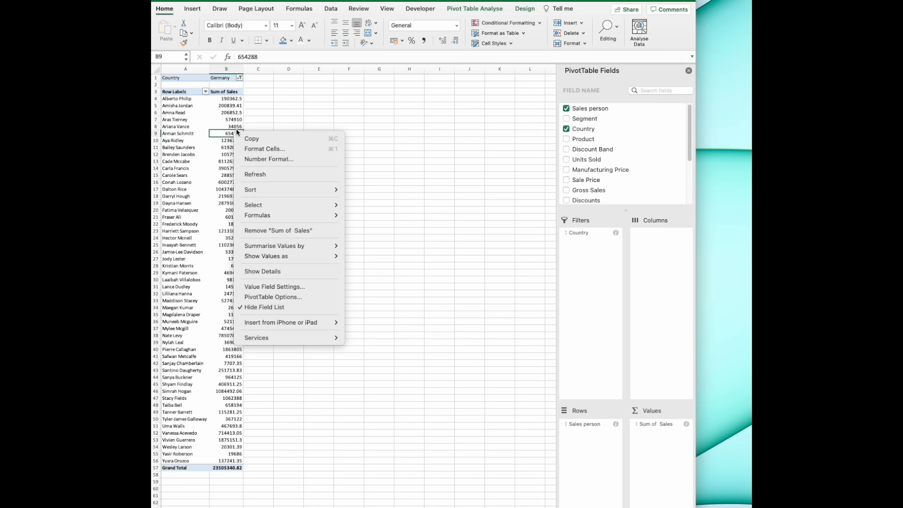
click(260, 160)
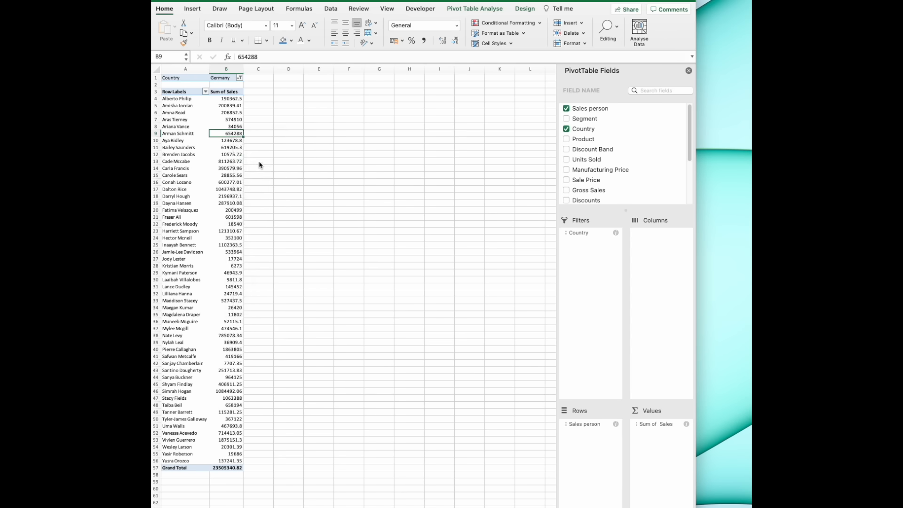
click(190, 89)
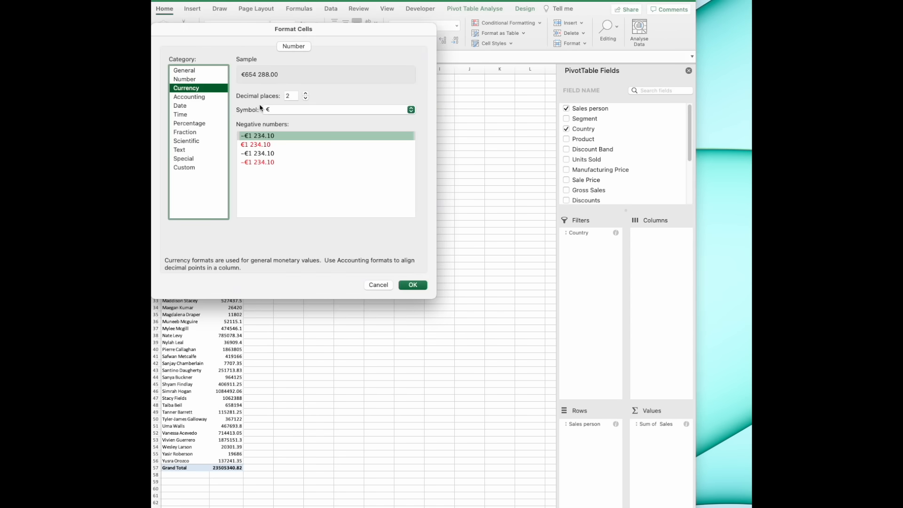
click(273, 111)
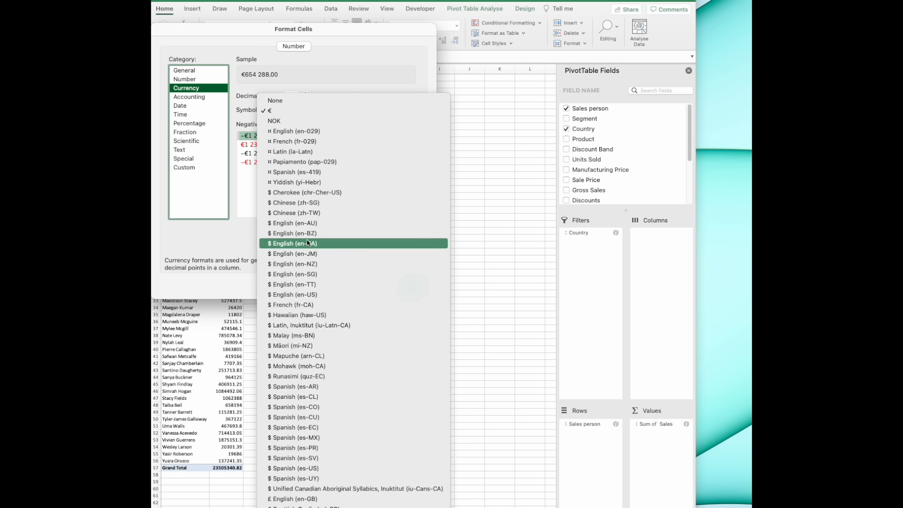
click(322, 295)
click(305, 98)
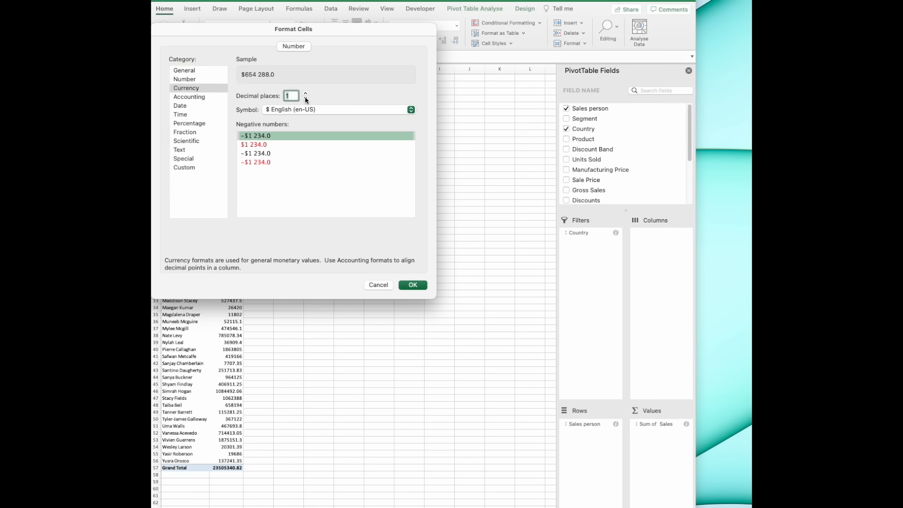
click(413, 286)
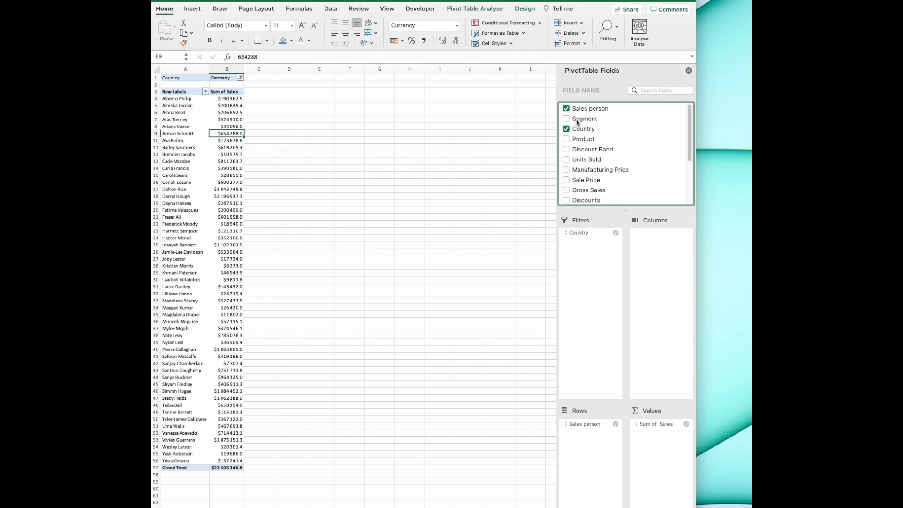
- Break the pivot table's sales down by Segment by adding that field as columns
drag(579, 124, 661, 254)
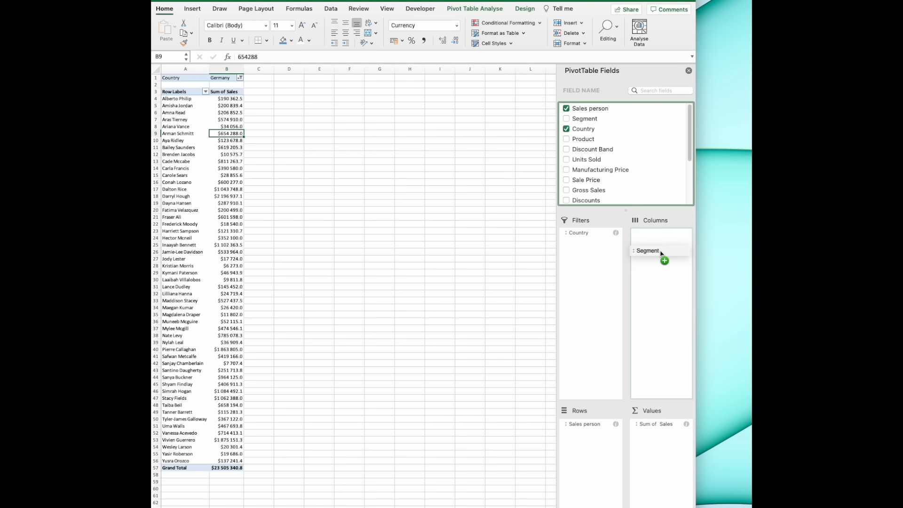
drag(661, 254, 660, 252)
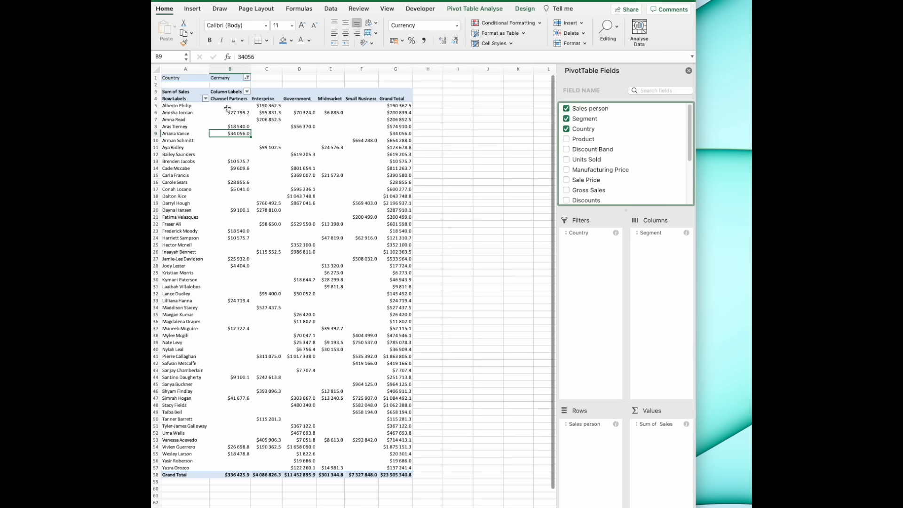
click(175, 107)
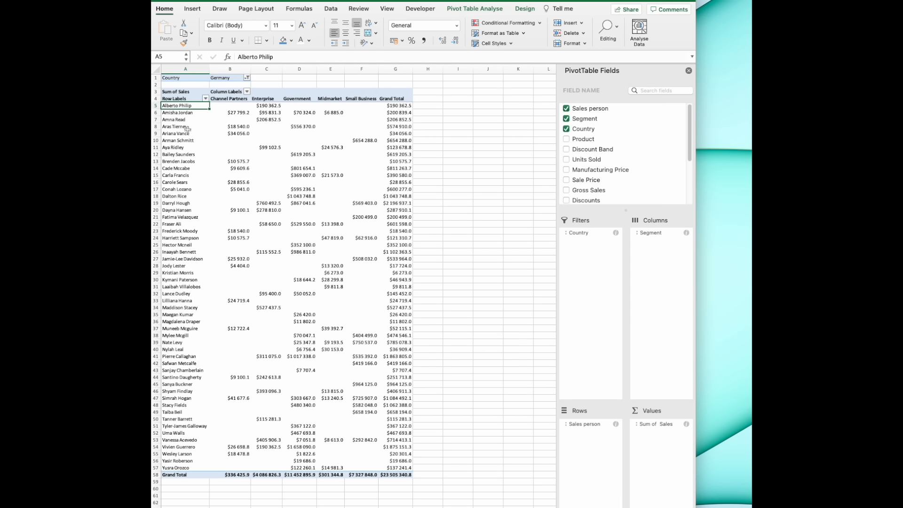
click(397, 106)
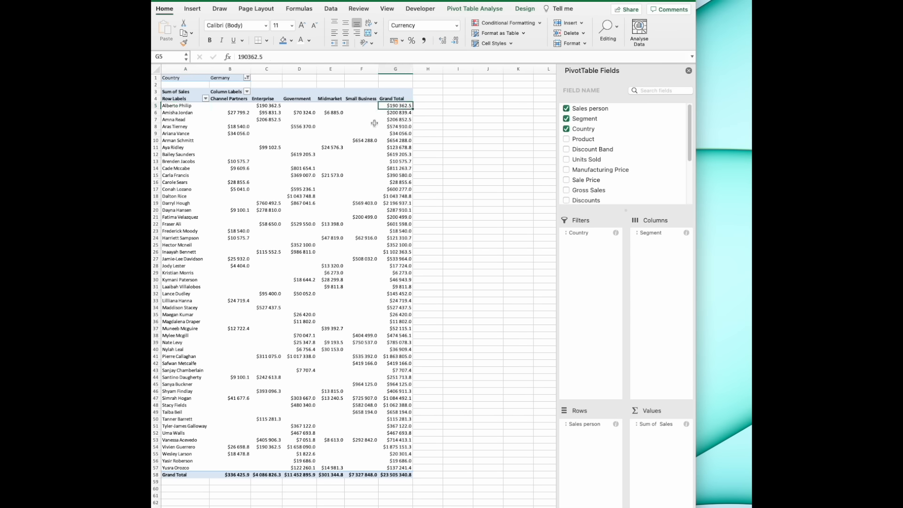
click(269, 107)
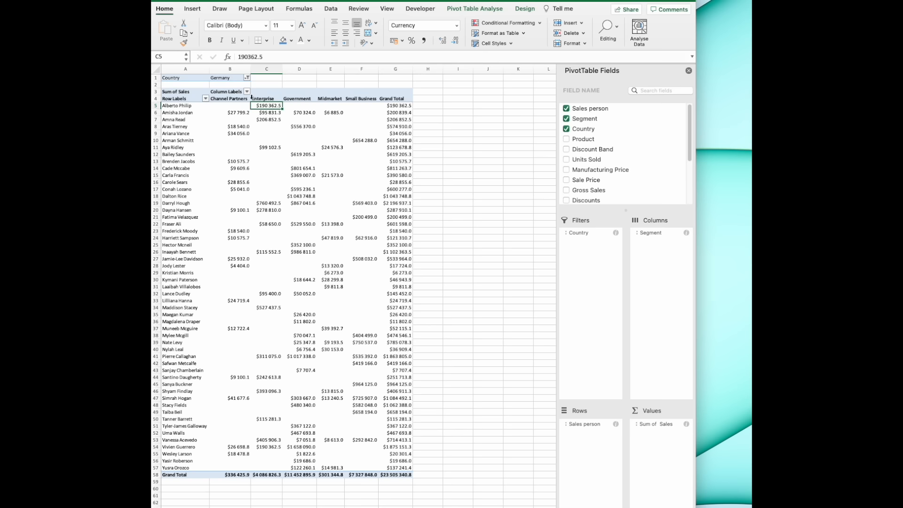
- Include all countries in the pivot table's Country filter
click(247, 79)
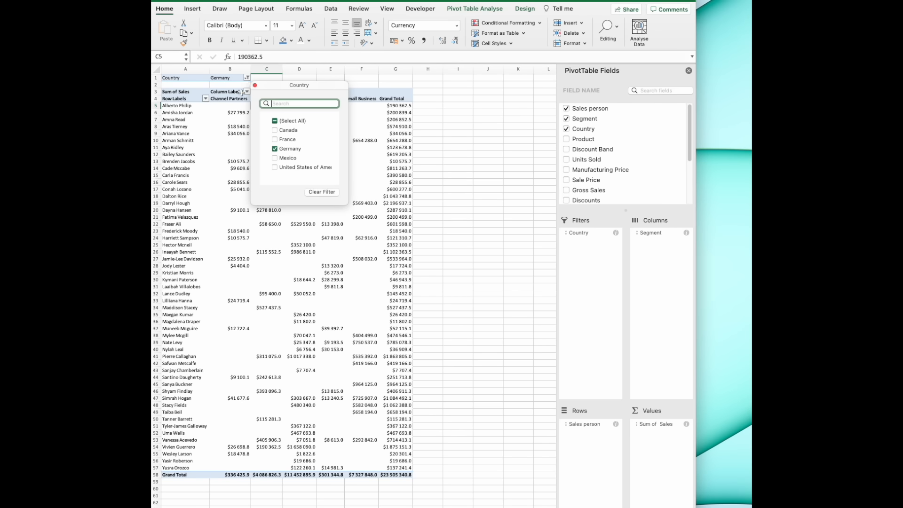
click(275, 122)
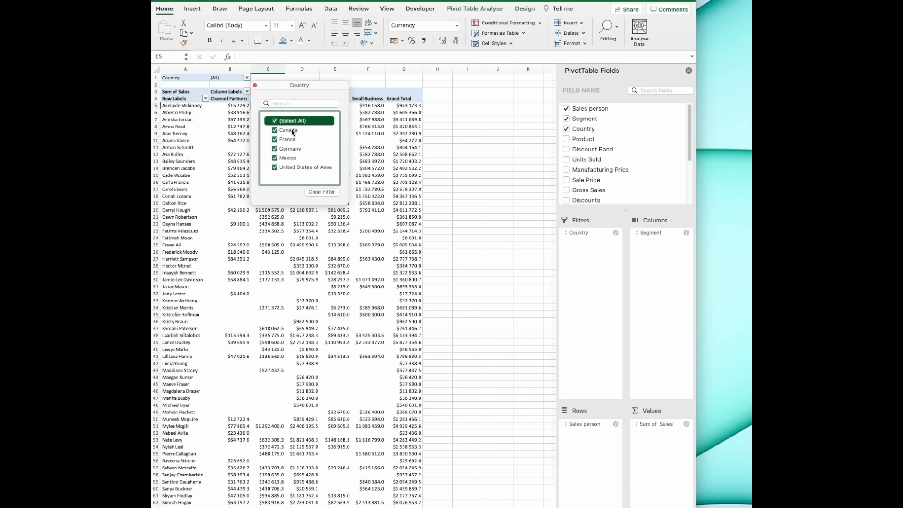
click(452, 125)
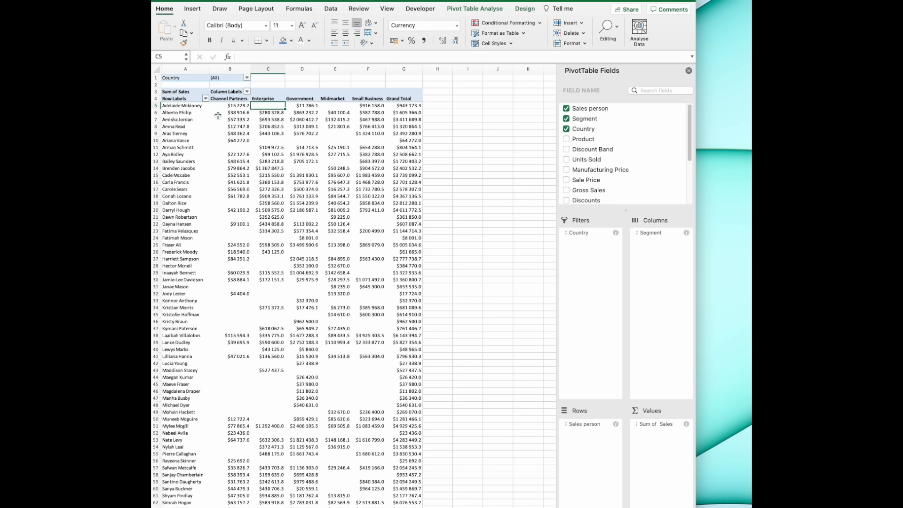
- Move the Country field from the pivot table's filters to its rows, above Sales person, and review the grouping by country
drag(181, 113, 403, 113)
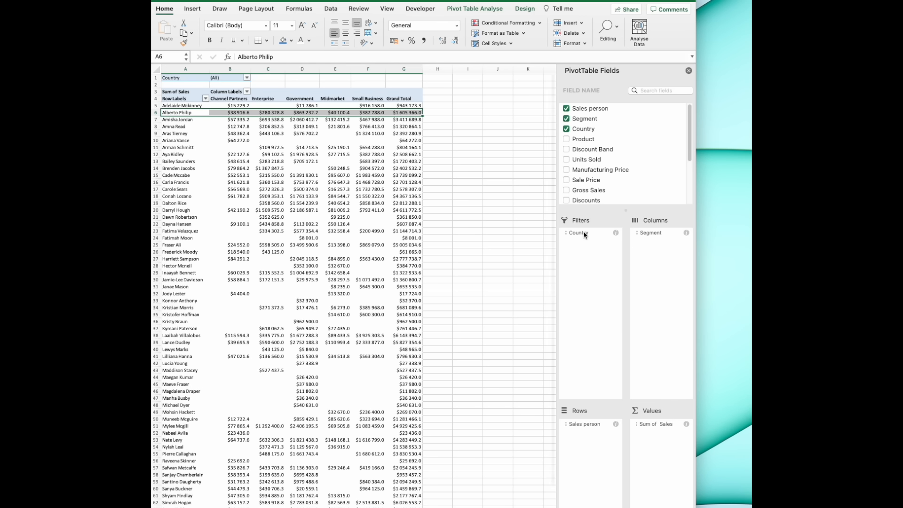
drag(583, 235, 591, 419)
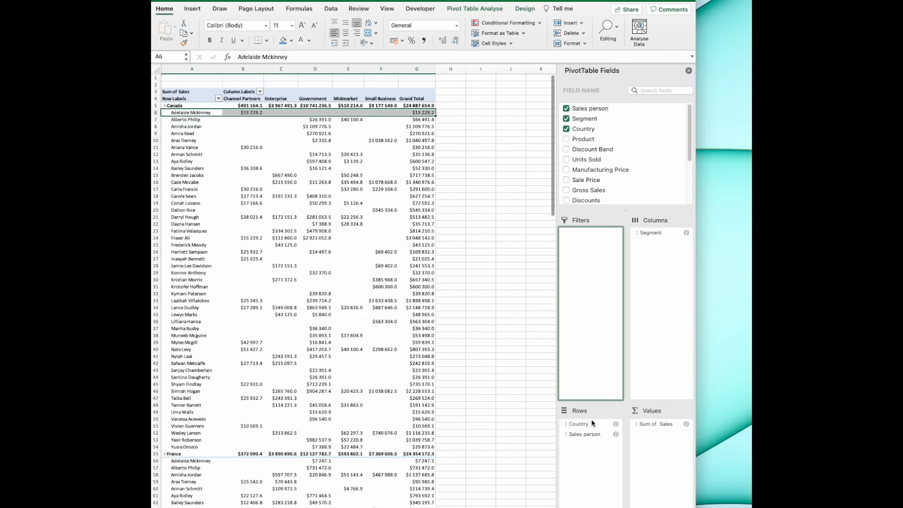
click(192, 106)
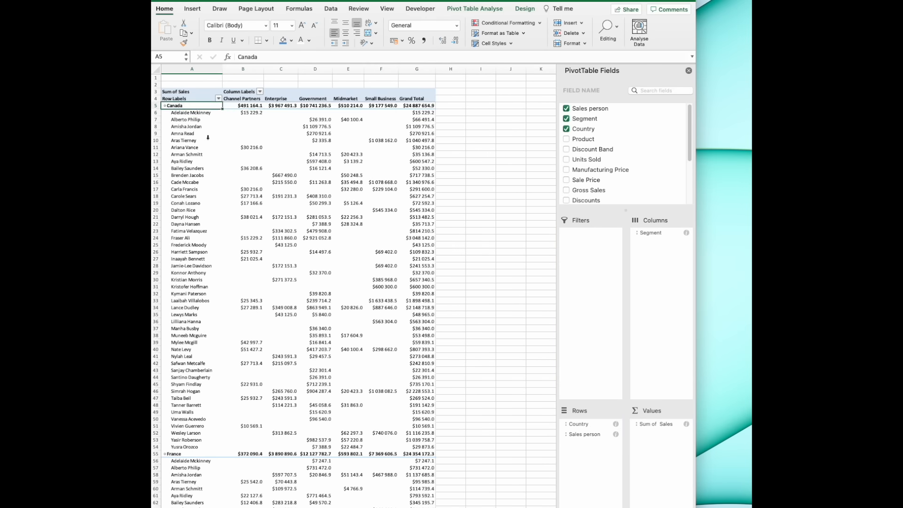
scroll(207, 137, down, 4)
scroll(199, 176, down, 20)
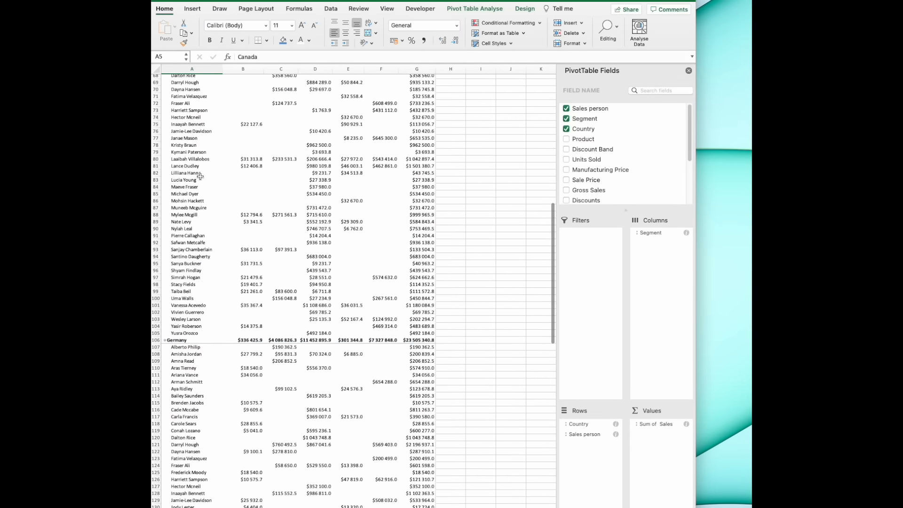
scroll(200, 177, up, 20)
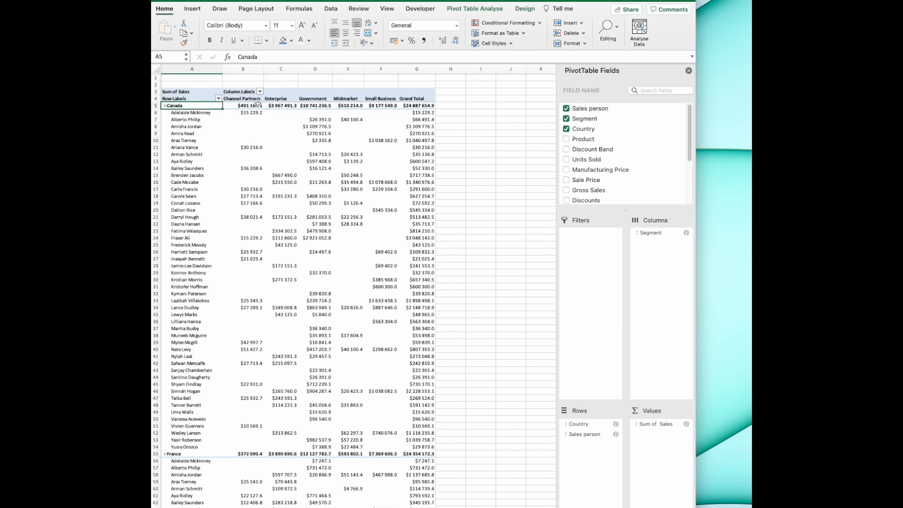
click(257, 104)
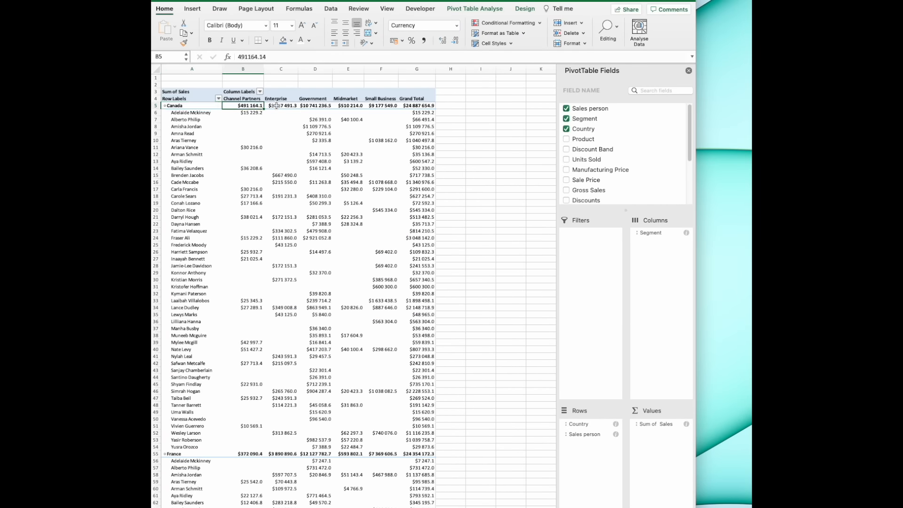
- Hide the pivot table's subtotals for the country groups
drag(236, 456, 416, 455)
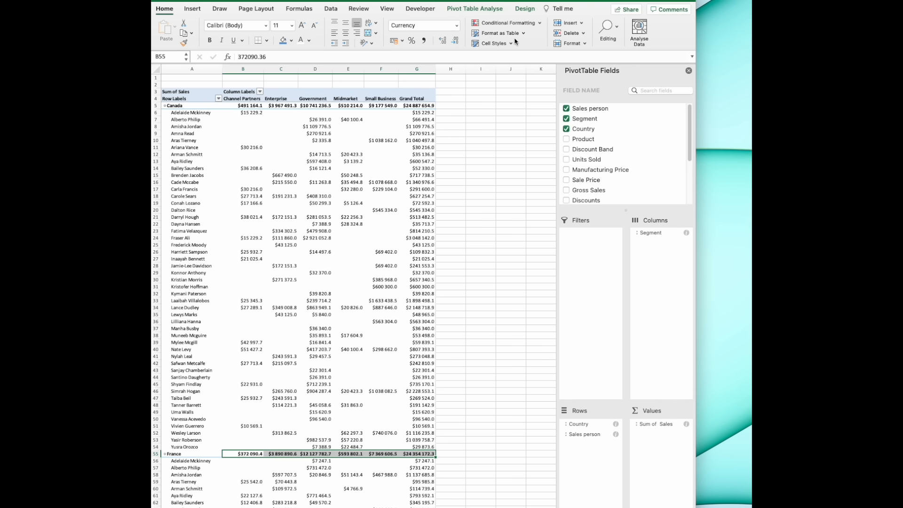
click(524, 10)
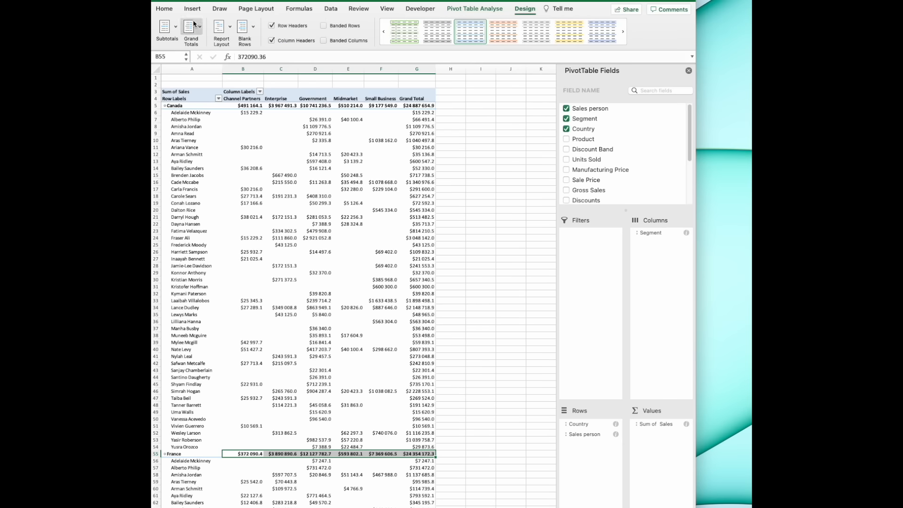
click(175, 28)
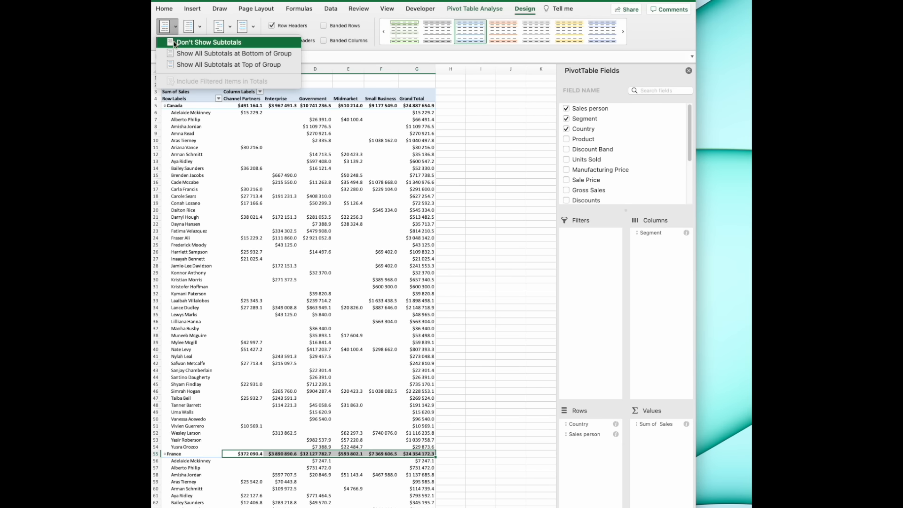
click(174, 43)
click(511, 98)
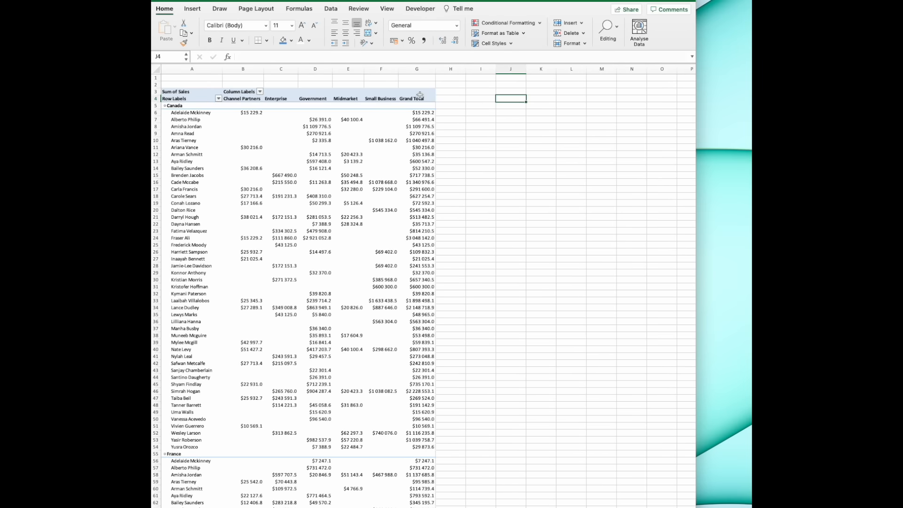
- Turn off the pivot table's grand totals for both rows and columns
click(417, 91)
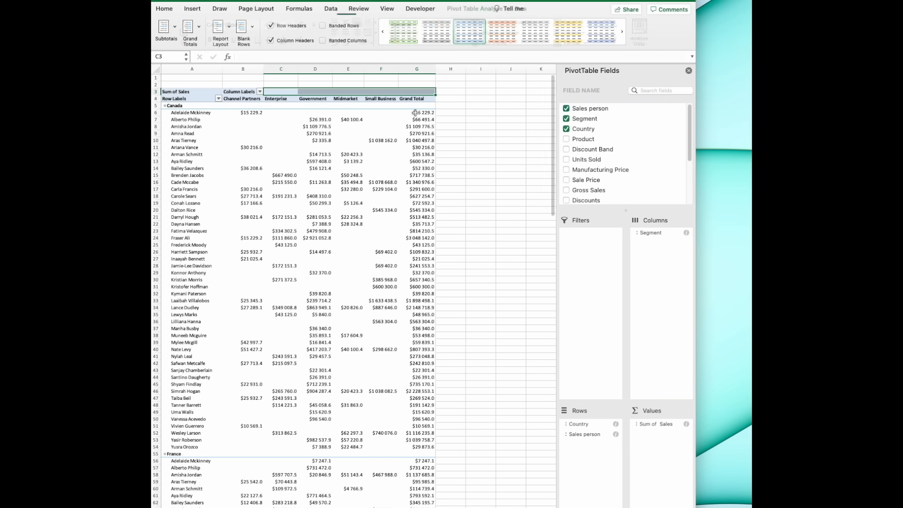
click(416, 99)
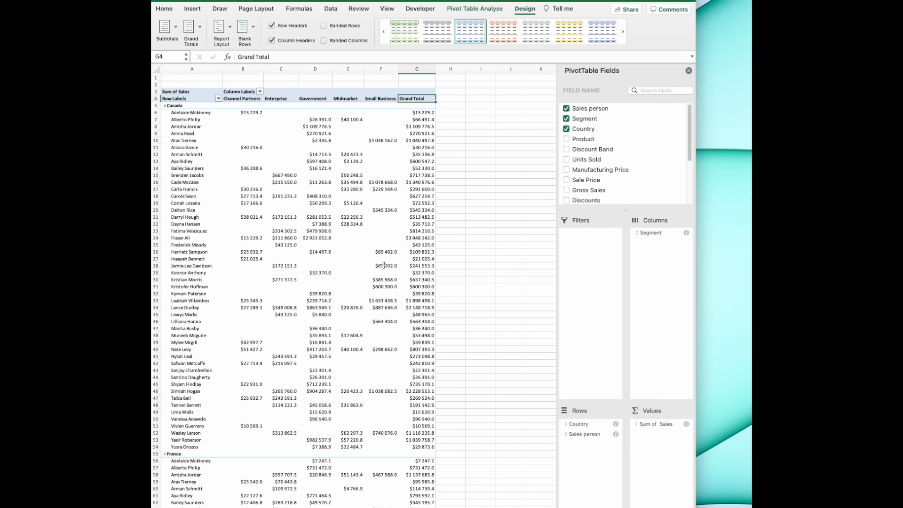
scroll(384, 266, down, 20)
scroll(330, 344, down, 20)
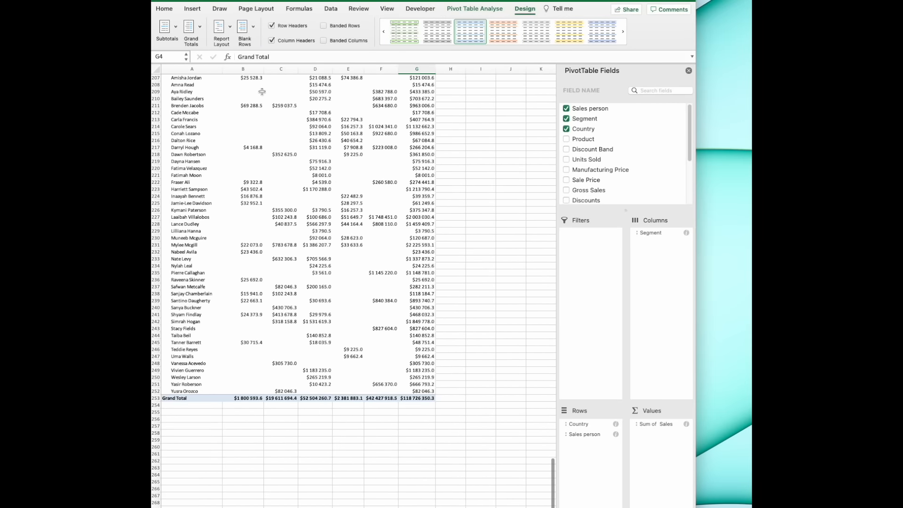
click(326, 147)
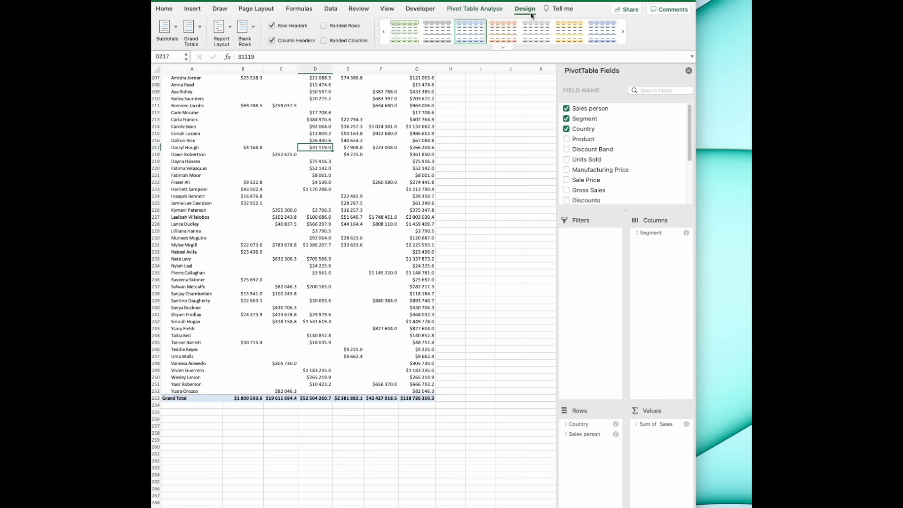
click(198, 29)
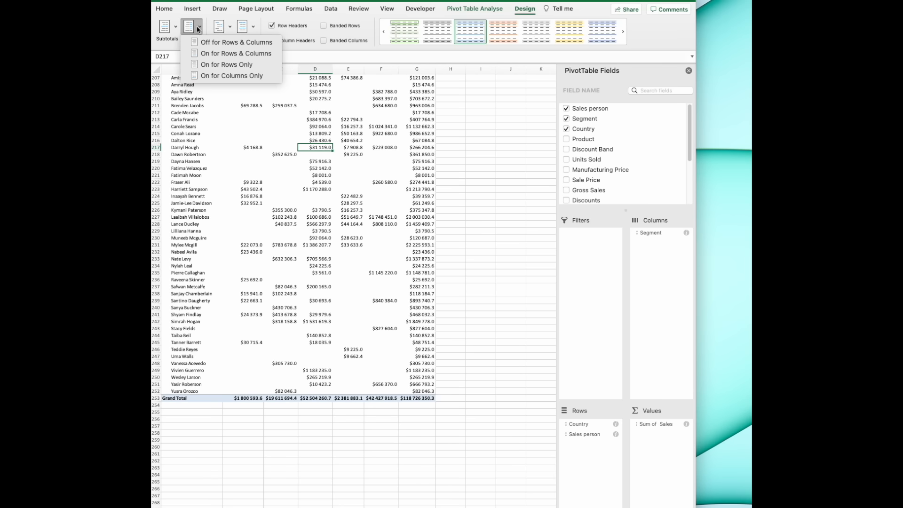
click(205, 43)
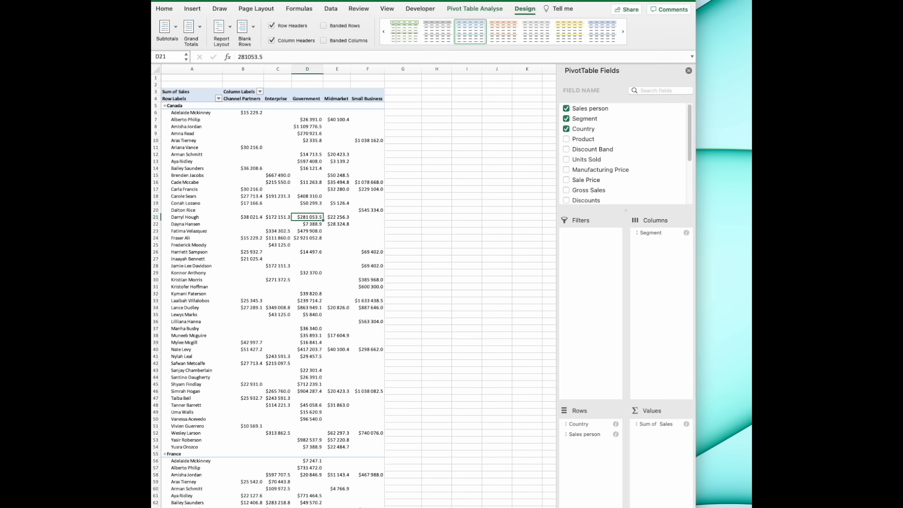
- Restyle the pivot table, trying blue, grey and yellow designs and choosing a grey one
click(625, 33)
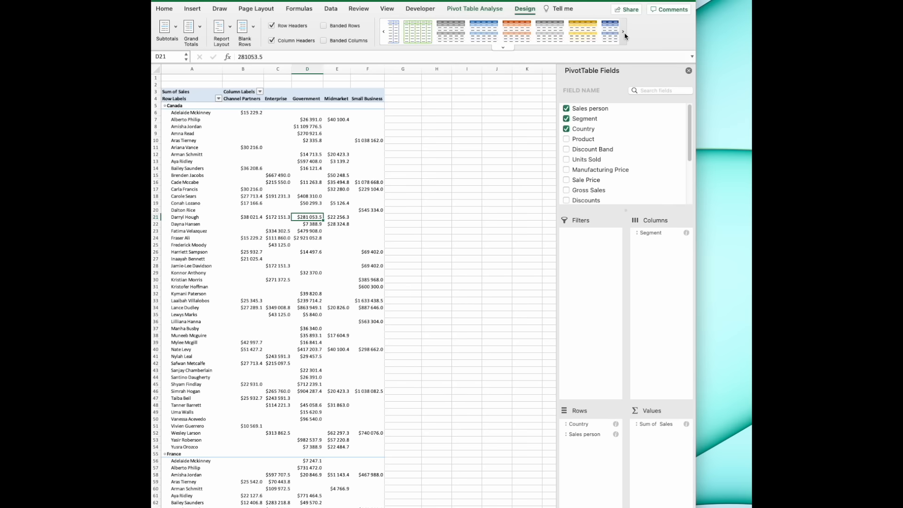
click(607, 35)
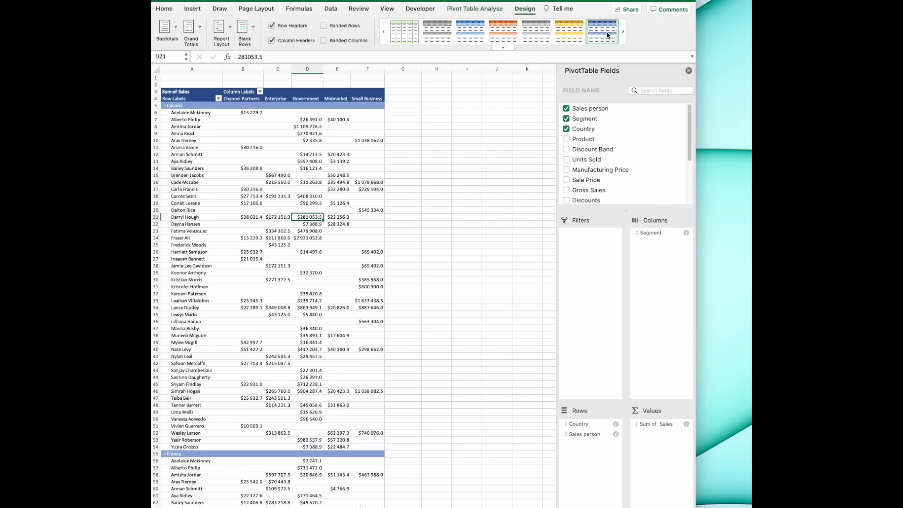
click(536, 32)
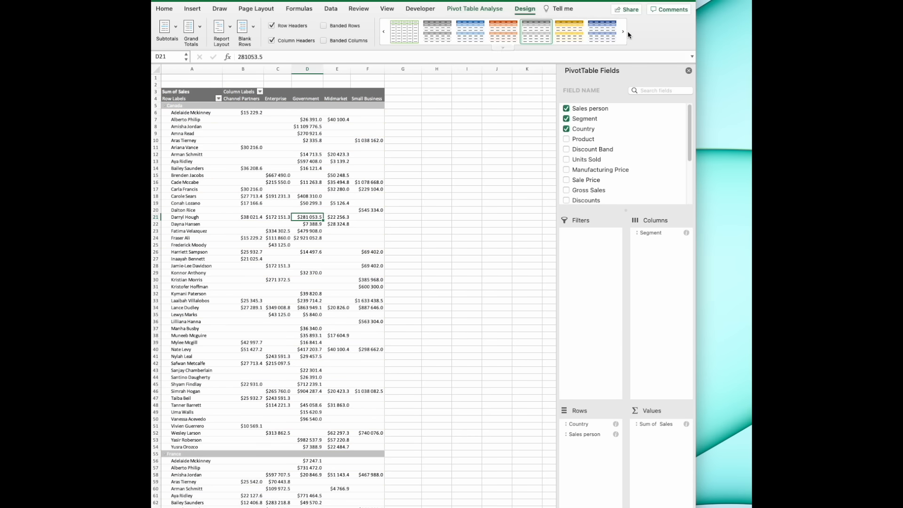
click(623, 33)
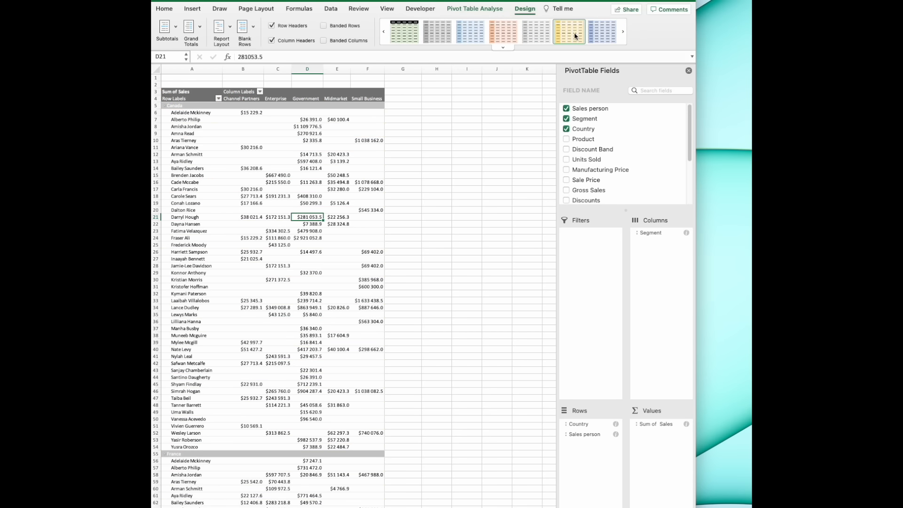
click(575, 36)
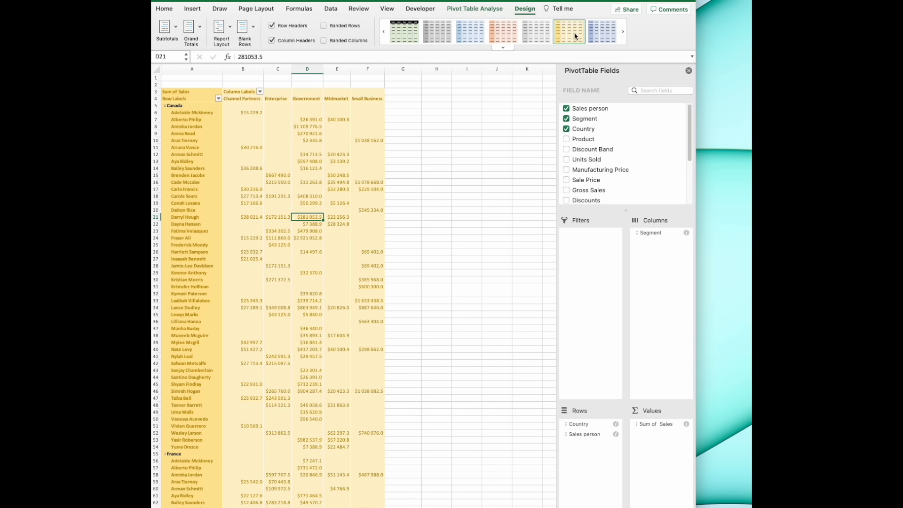
click(438, 33)
click(383, 32)
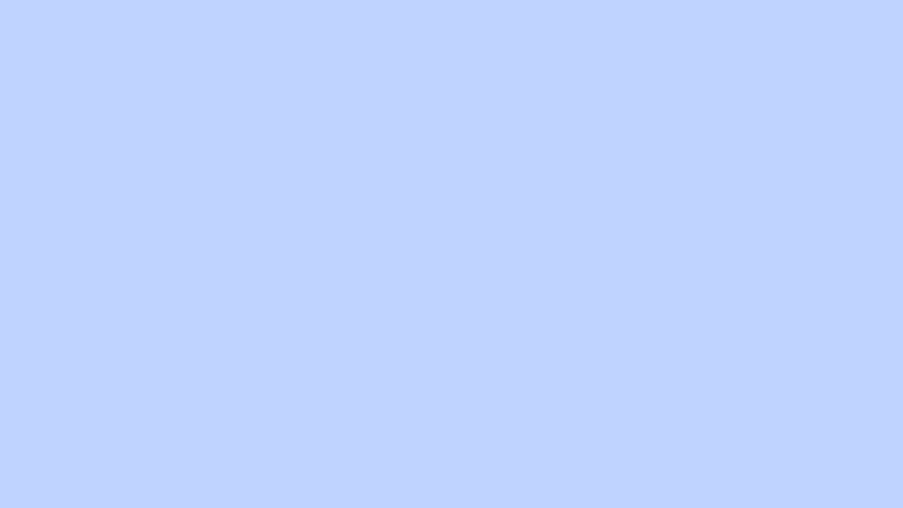